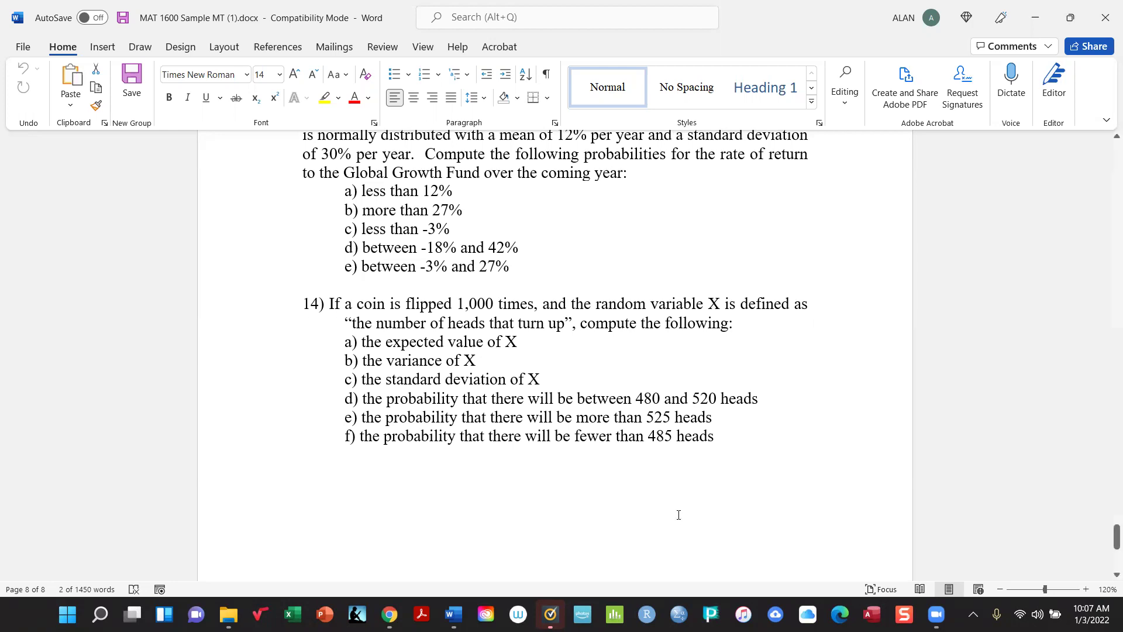
Switch to the Statistics / Winter 2022 course page in Chrome and open its Course announcements forum
scroll(679, 514, up, 6)
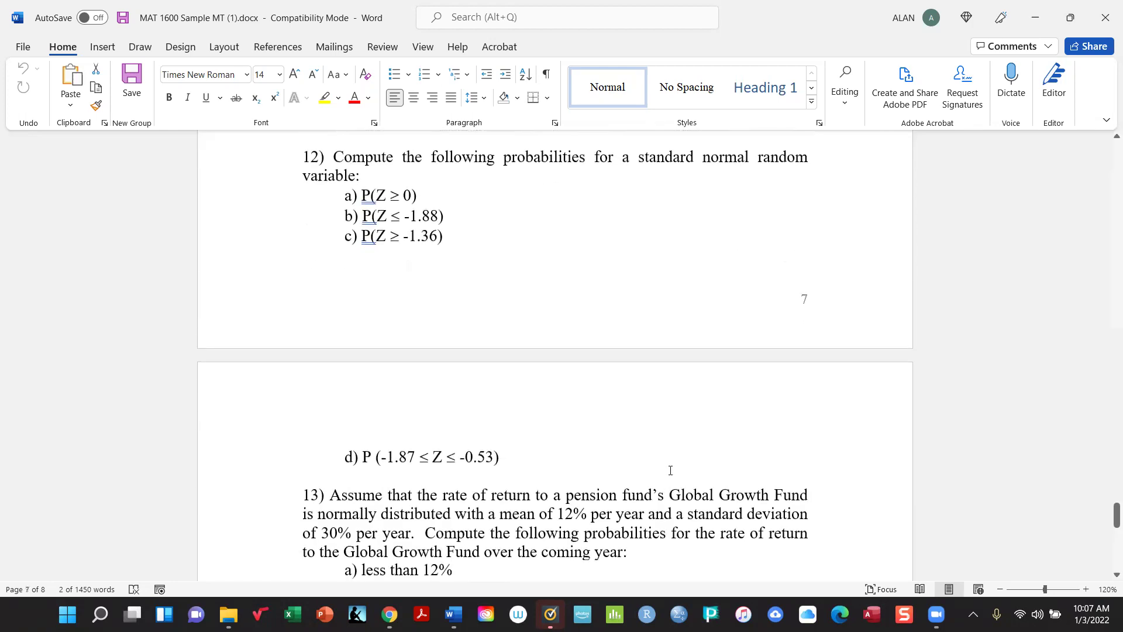
key(alt+Tab)
scroll(783, 301, up, 5)
scroll(783, 301, up, 15)
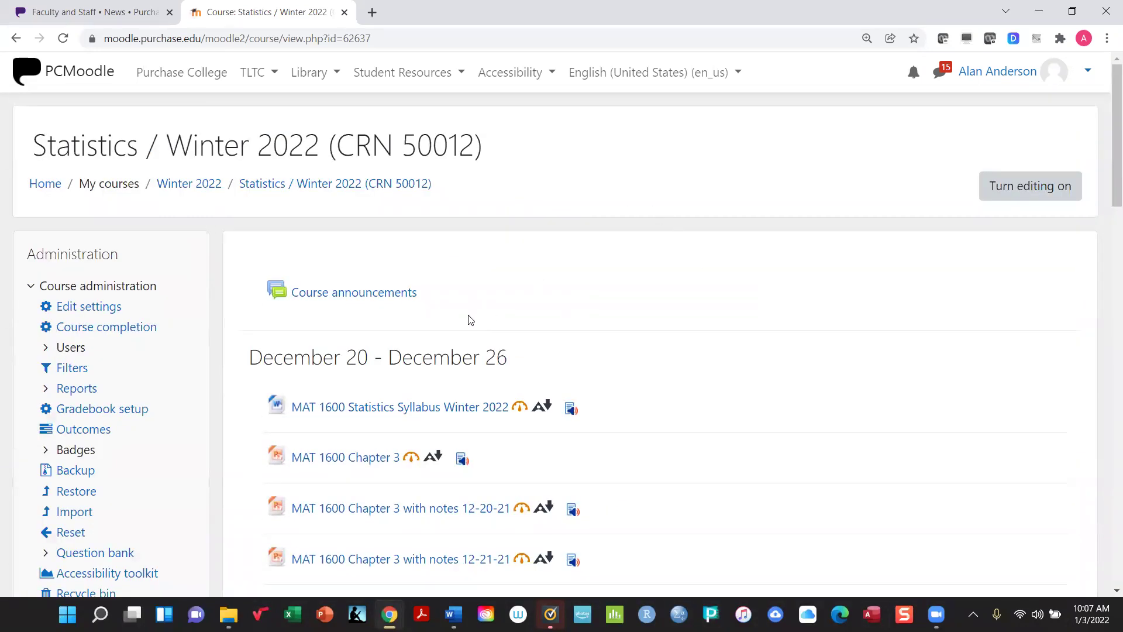
click(356, 293)
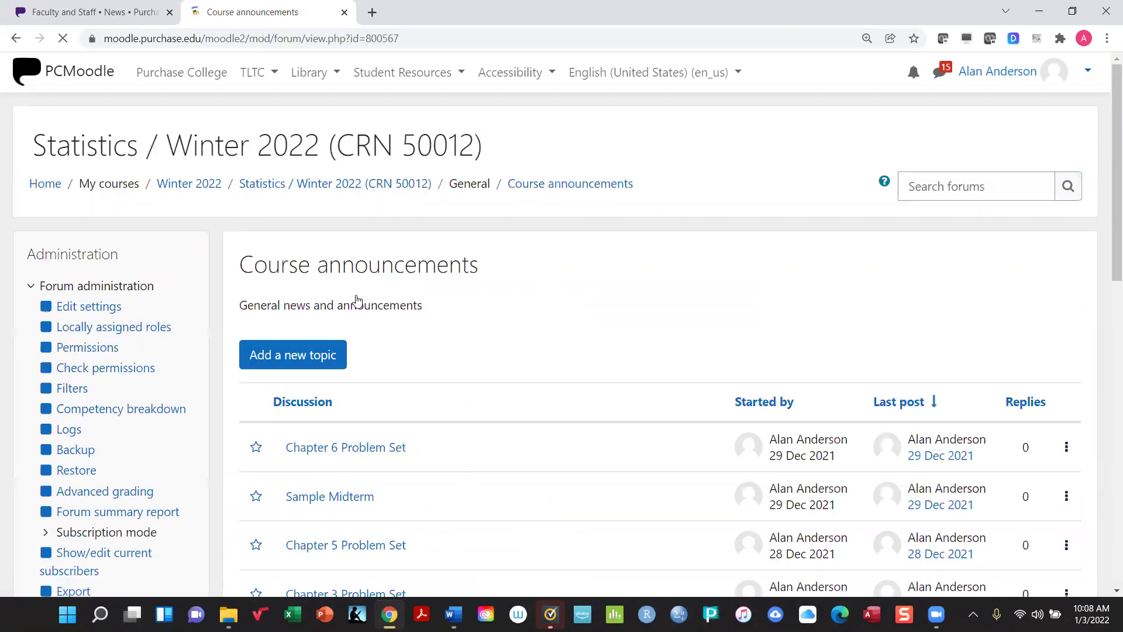
Review the Sample Midterm announcement and return to the list of course announcements
scroll(471, 314, down, 1)
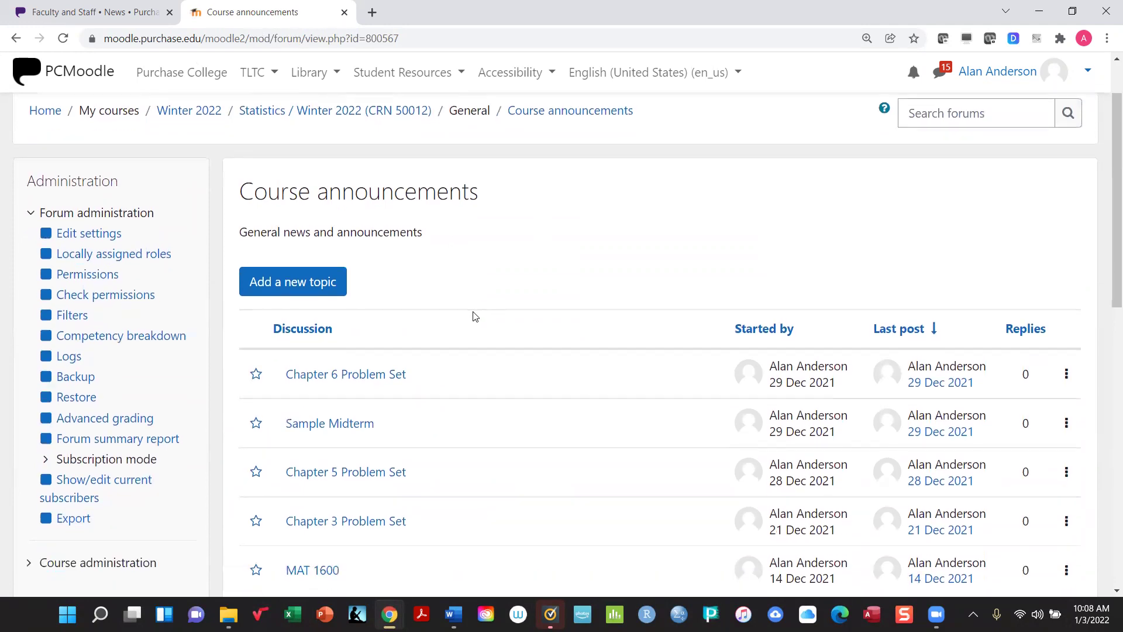
scroll(473, 316, down, 2)
click(331, 279)
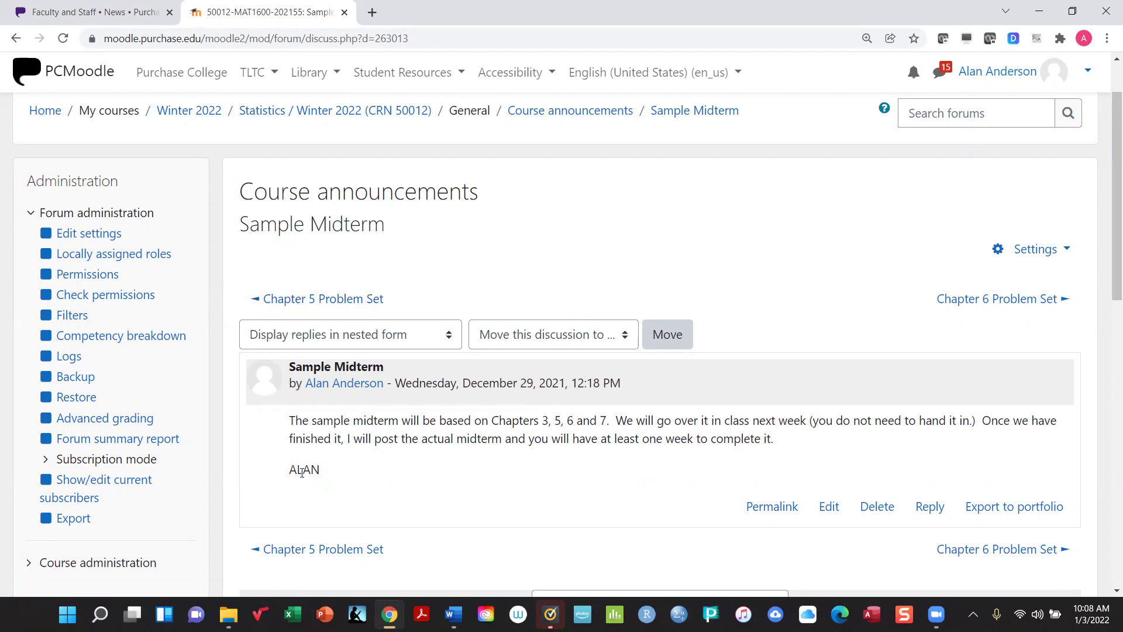
click(15, 38)
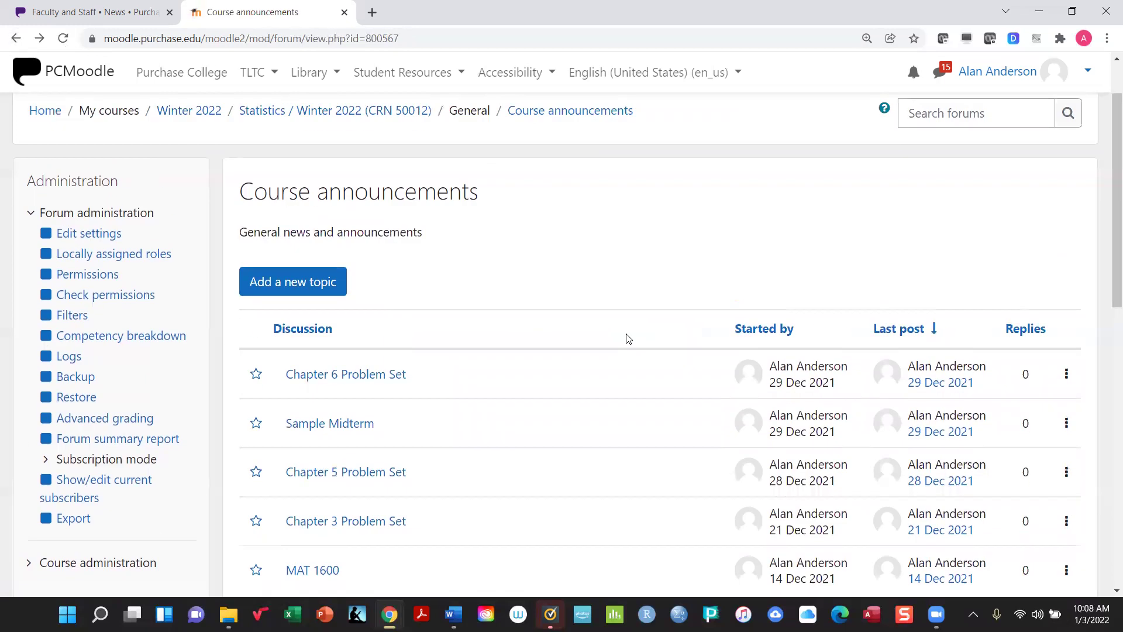
Start a new announcement topic titled "Sample MT" with a message beginning "We will start going over the sample midterm on Tuesday, 1/4/2022."
click(329, 282)
click(507, 336)
text(Sample MT)
click(546, 416)
text(We wi)
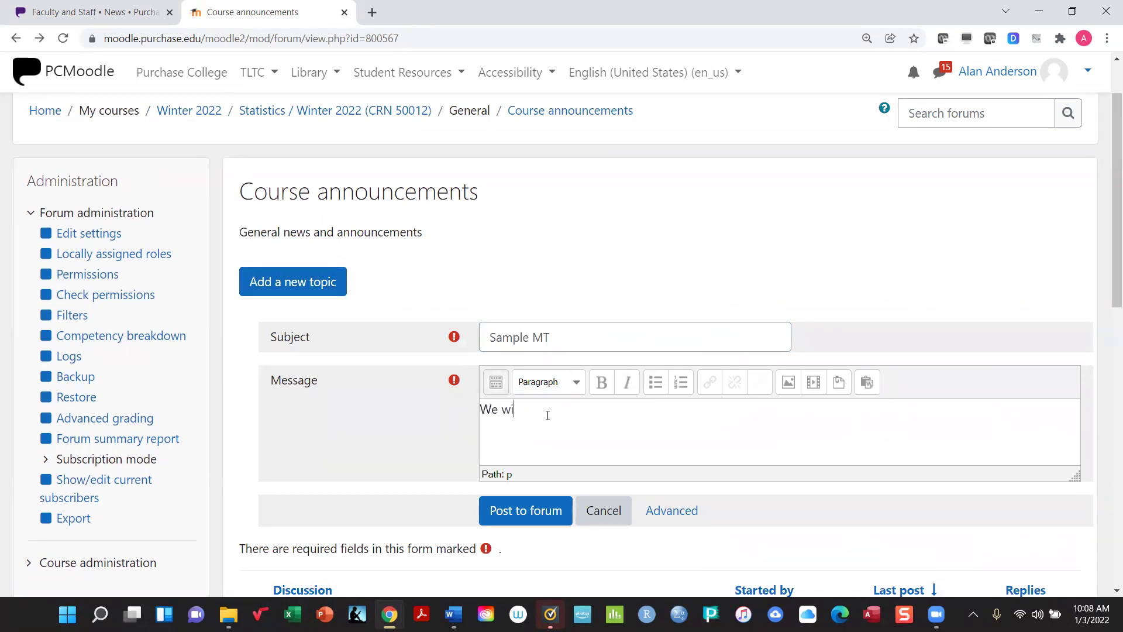
text(ll start going over the sampl)
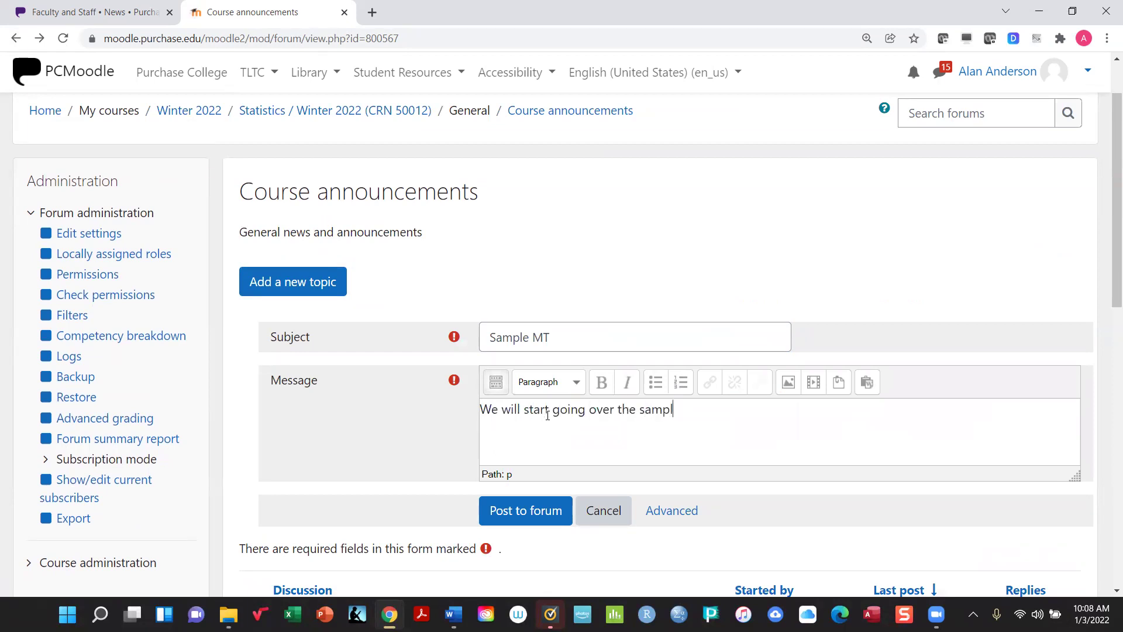
text(e midterm on Tuesday, 1/)
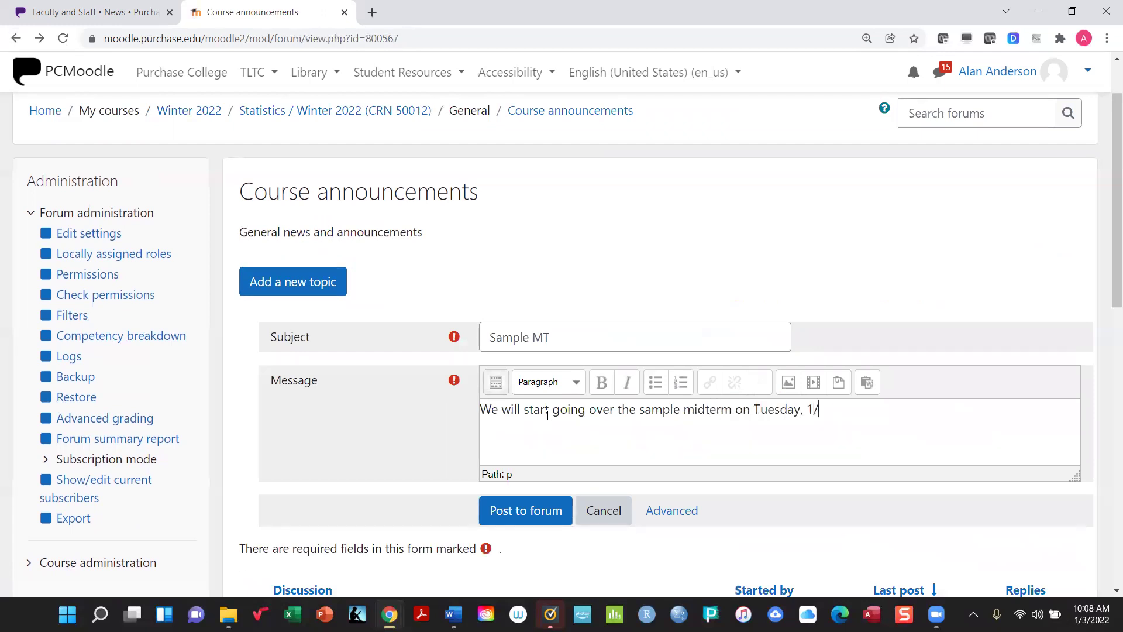
text(4/2022)
Continue the message with "This does not need to be handed in; we will go over it together to make that everyone understands the material."
text(.  This does not)
key(BackSpace)
key(BackSpace)
text(ot need)
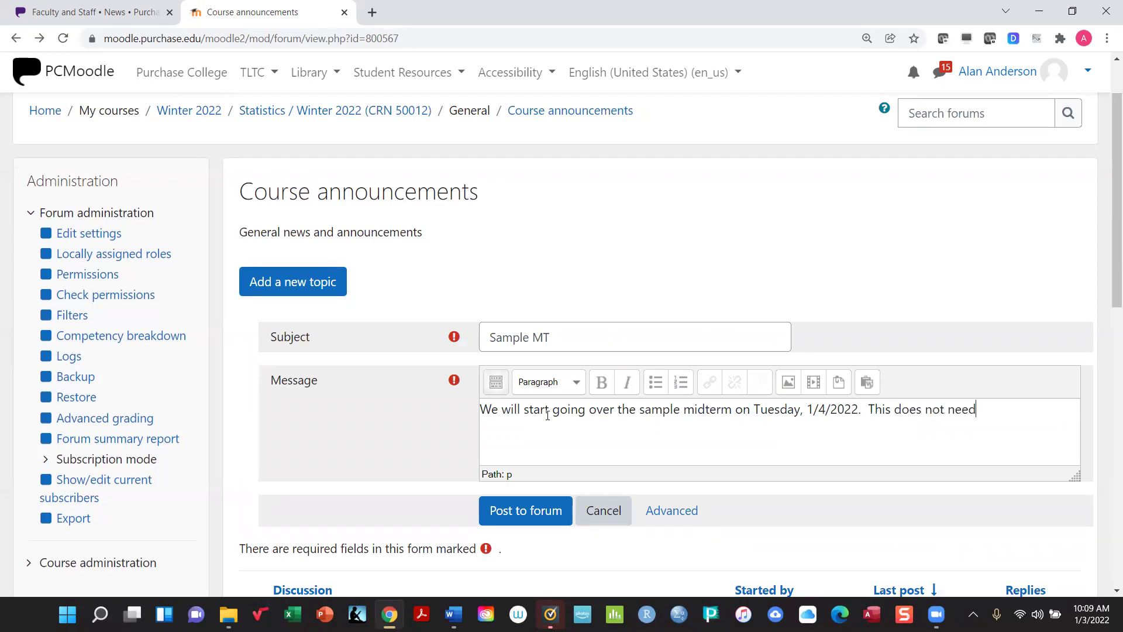
text( to be handed in; we wil)
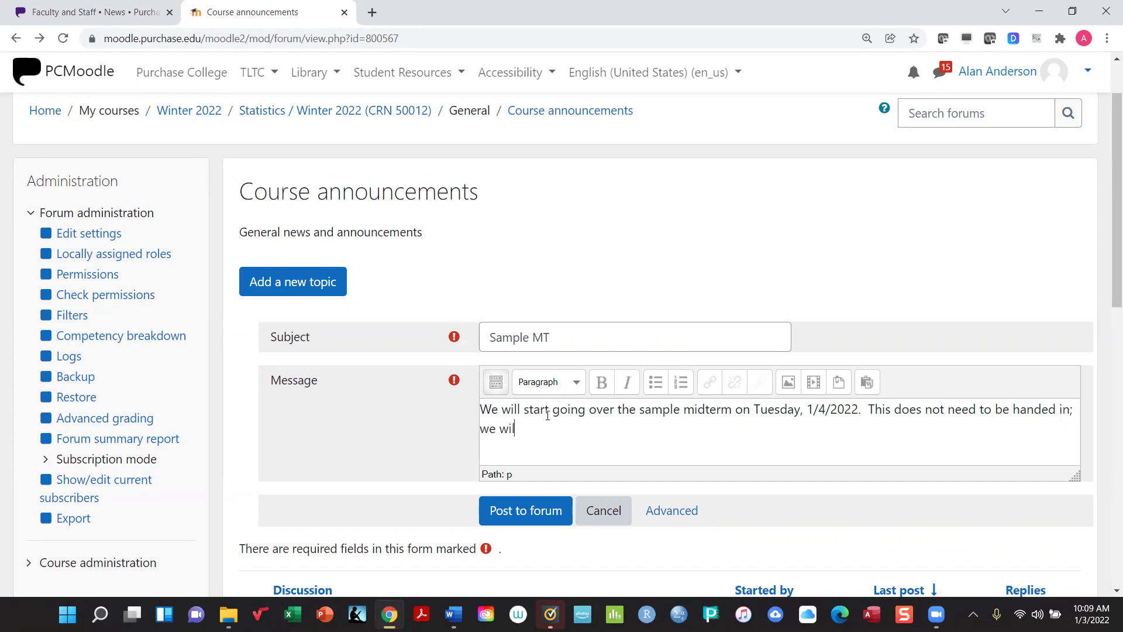
text(l go over it together to )
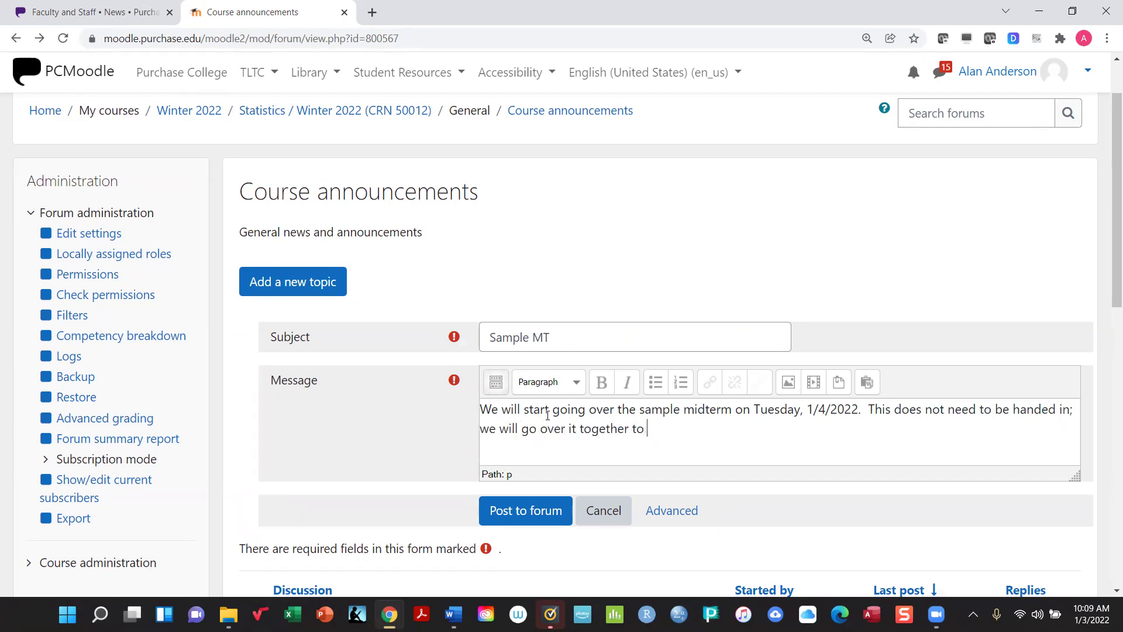
text(make that everyone unders)
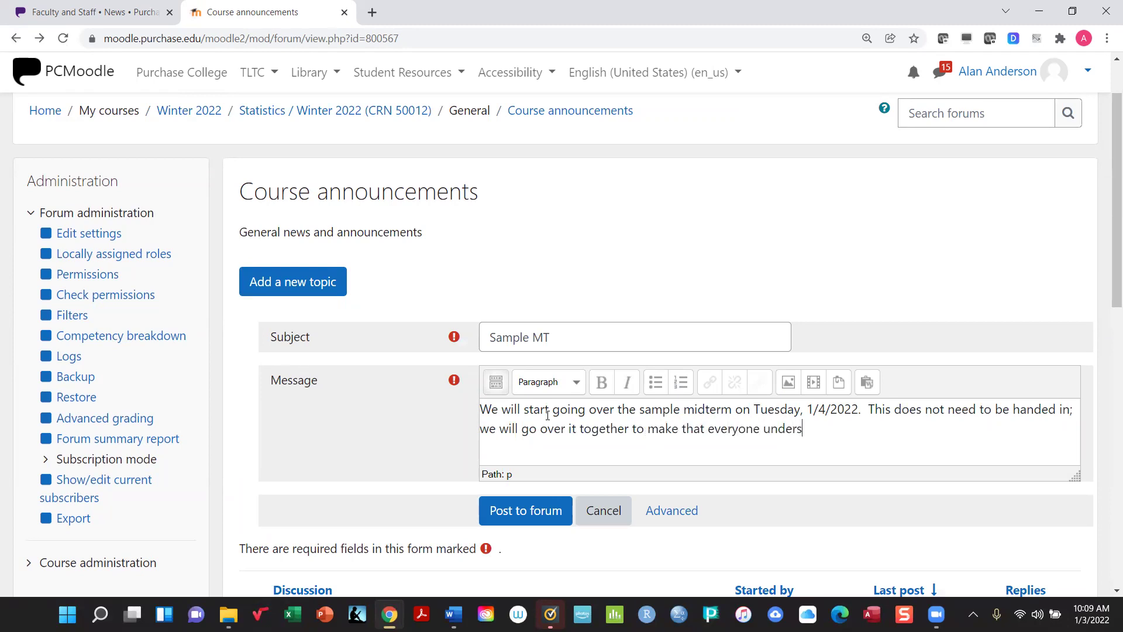
text(tands the material.  When we )
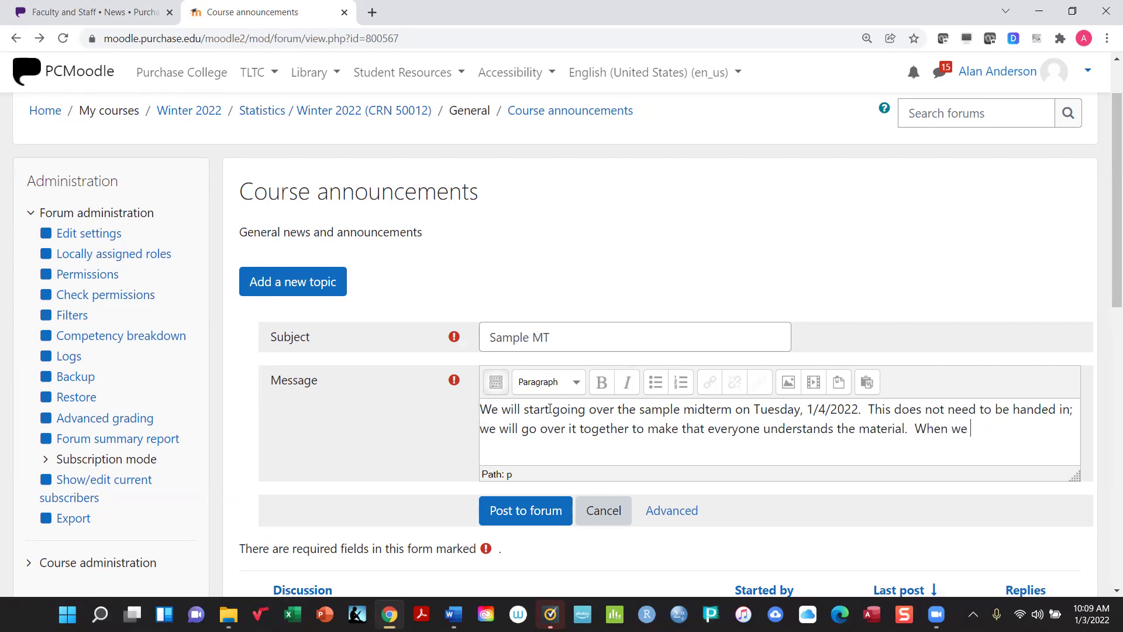
Finish the message with "When we are done, I will post the solutions on Moodle." and post it to the forum
text(are done, I will post the solution)
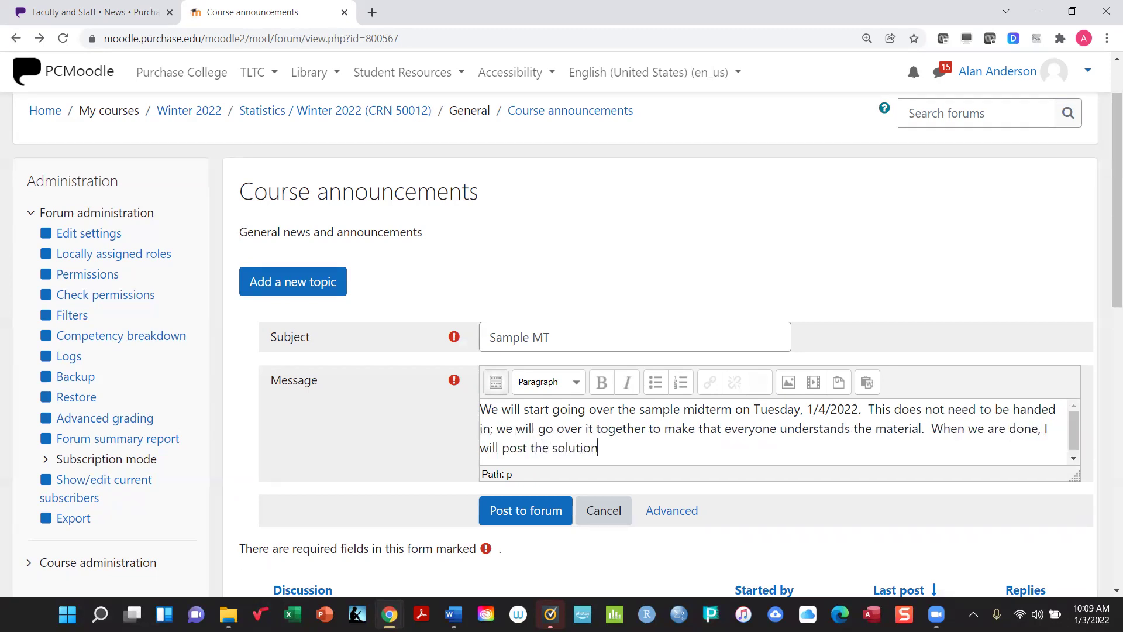
text(s on Moodle.)
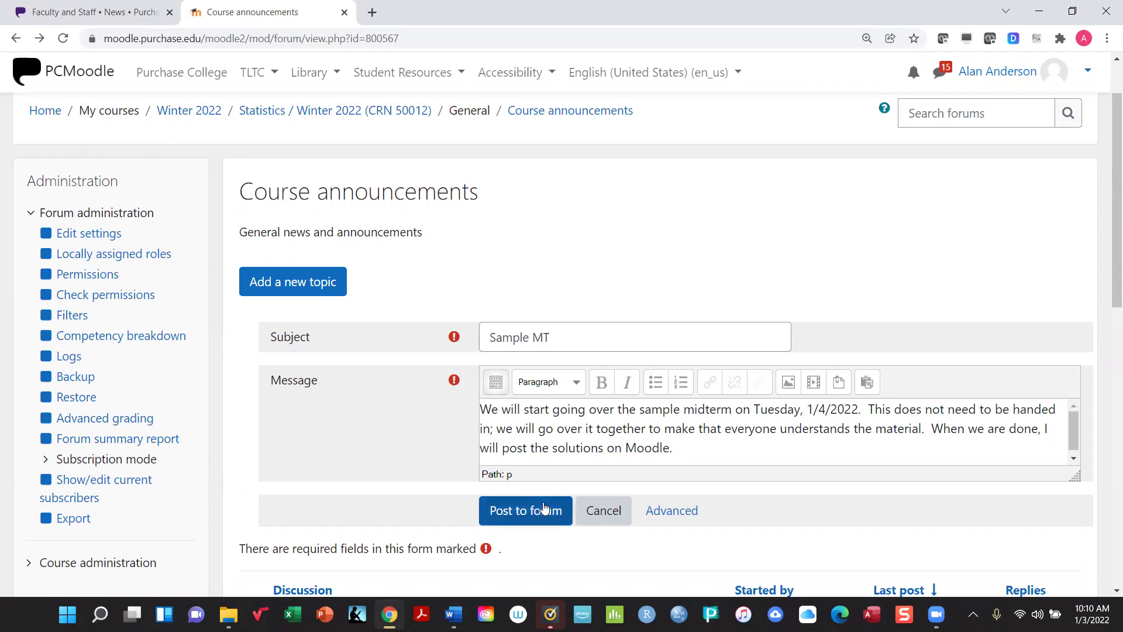
click(527, 510)
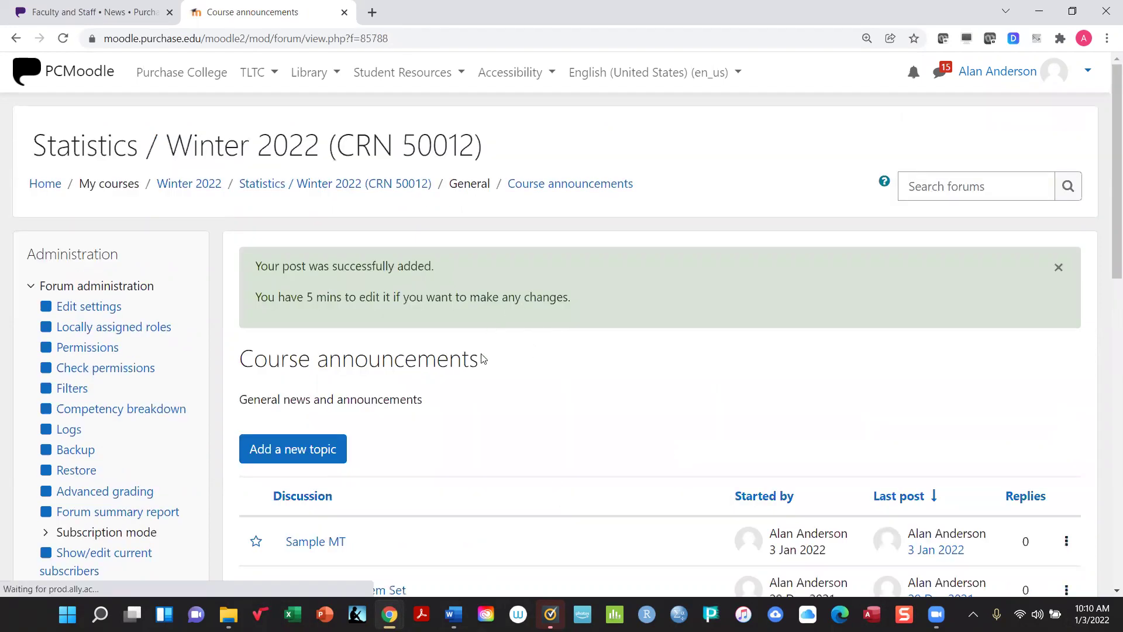
Go to the Moodle home page and reopen the Statistics / Winter 2022 course from the Winter 2022 category
click(43, 185)
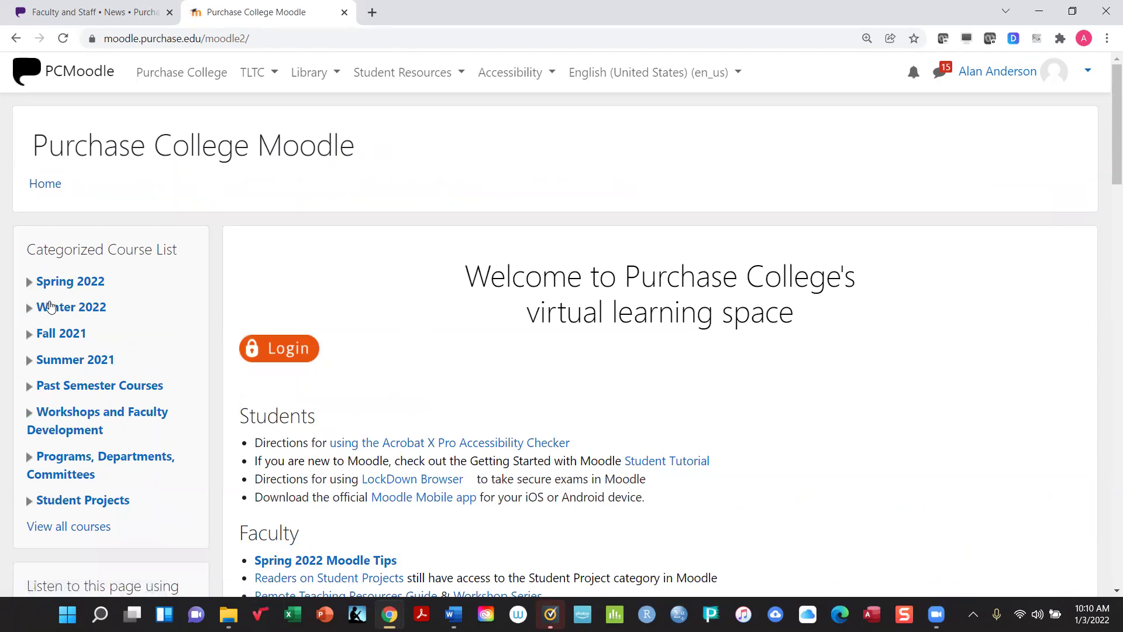
click(61, 334)
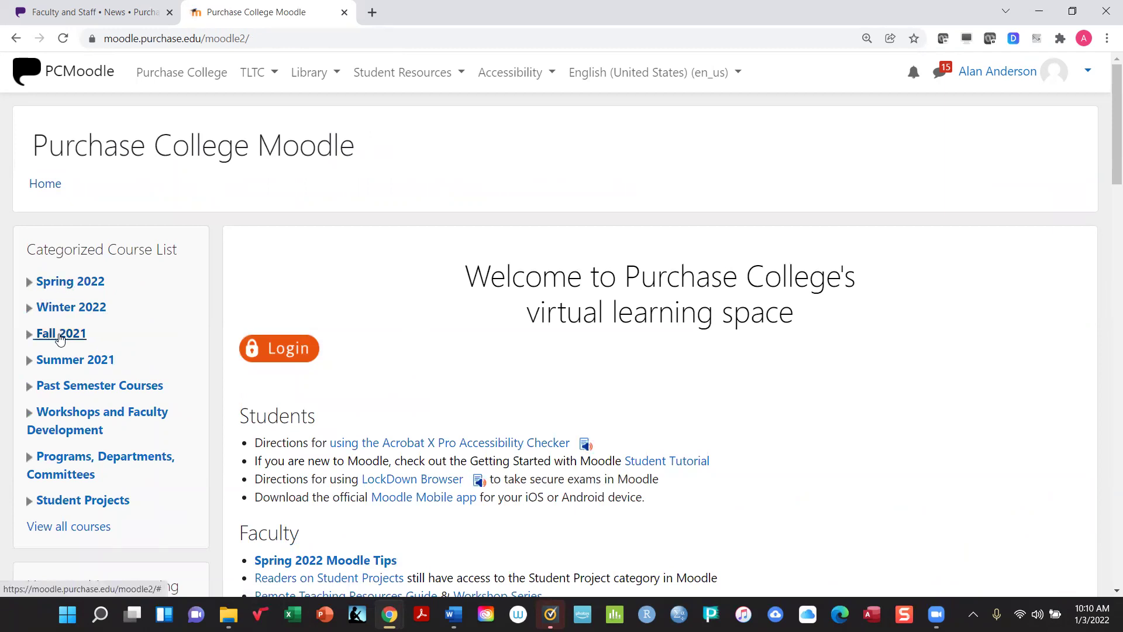
click(58, 308)
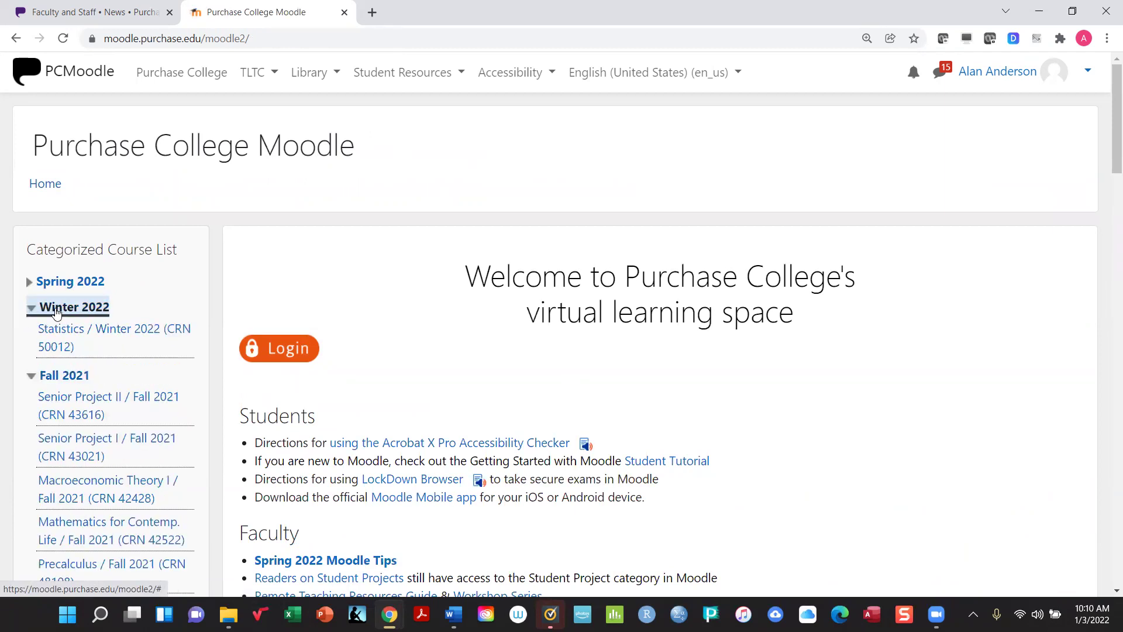
click(57, 334)
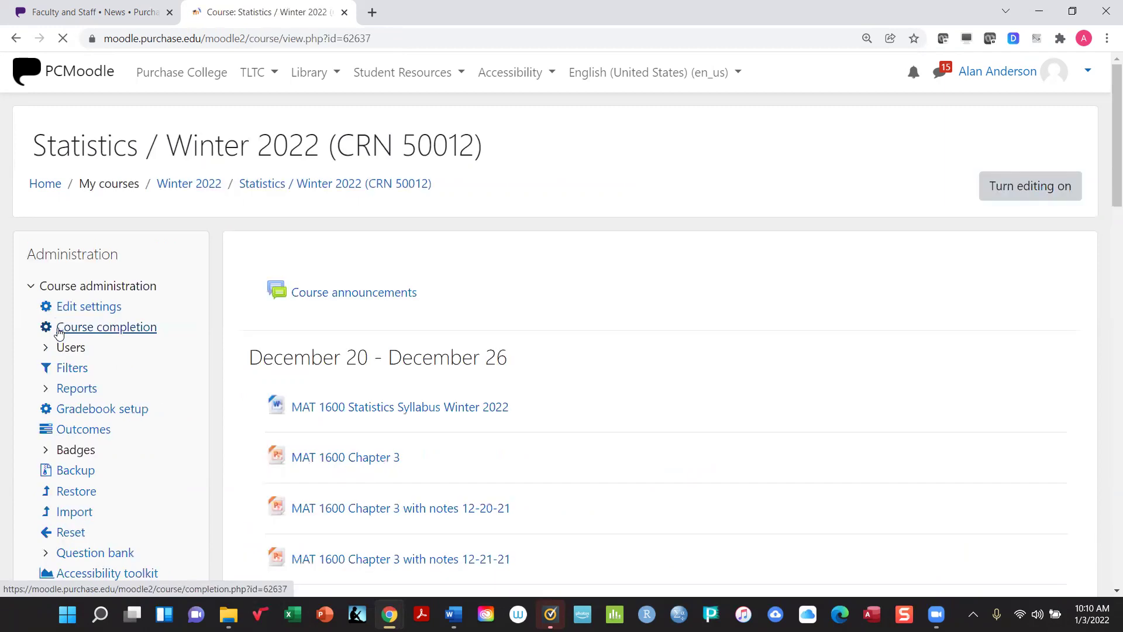
Download the Normal Table Page 1 and Normal Table Page 2 PDFs from the course materials
scroll(606, 372, down, 4)
scroll(605, 372, down, 20)
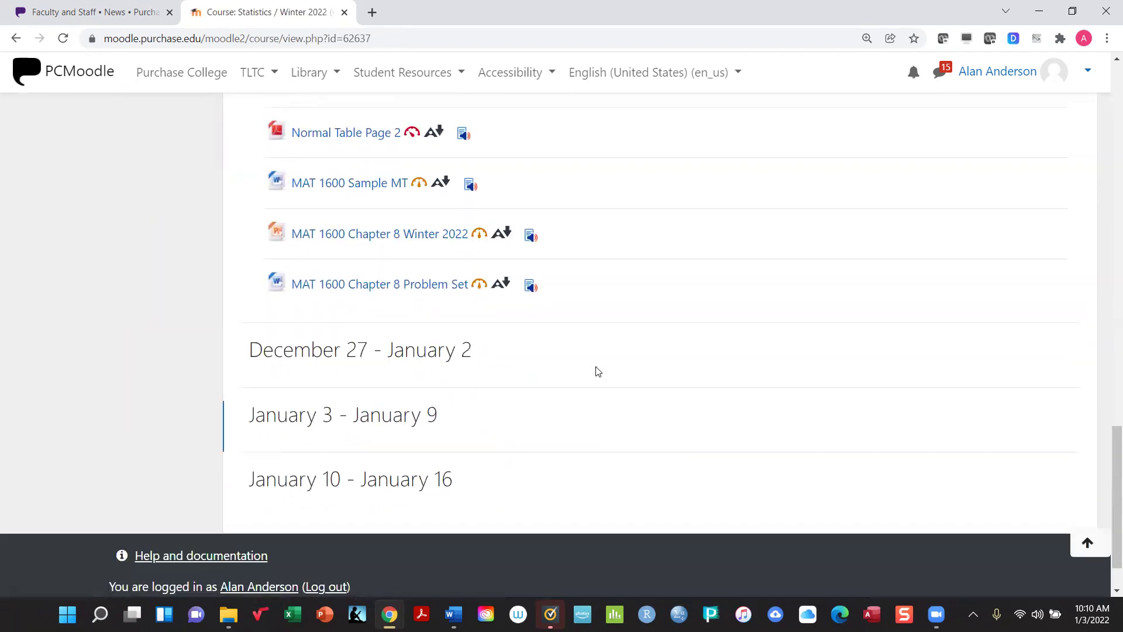
scroll(767, 354, up, 3)
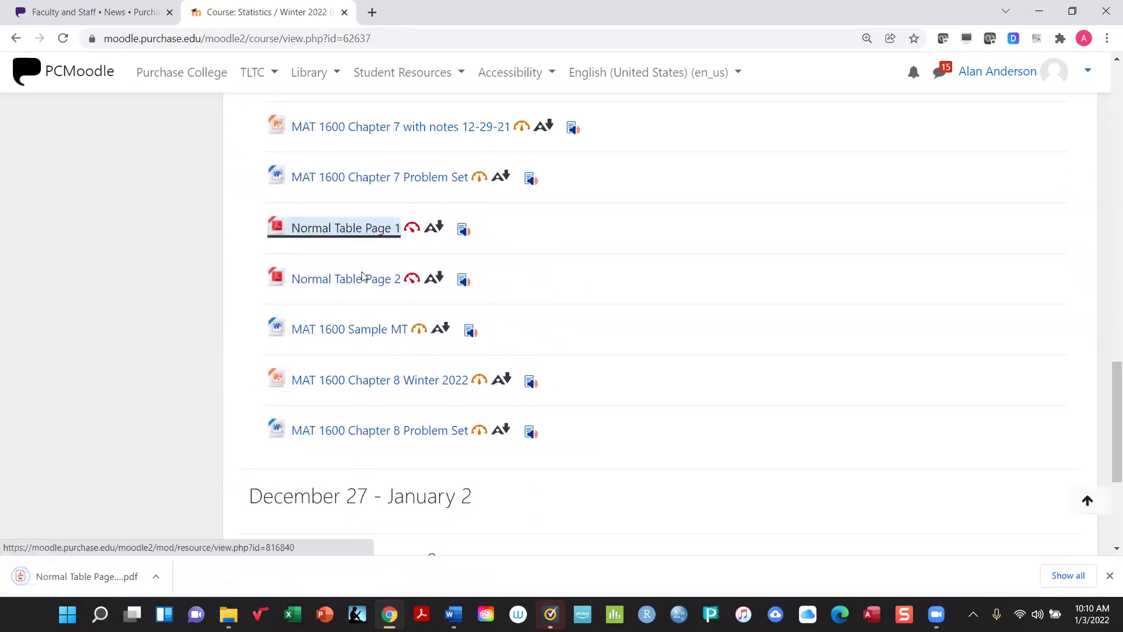
click(363, 280)
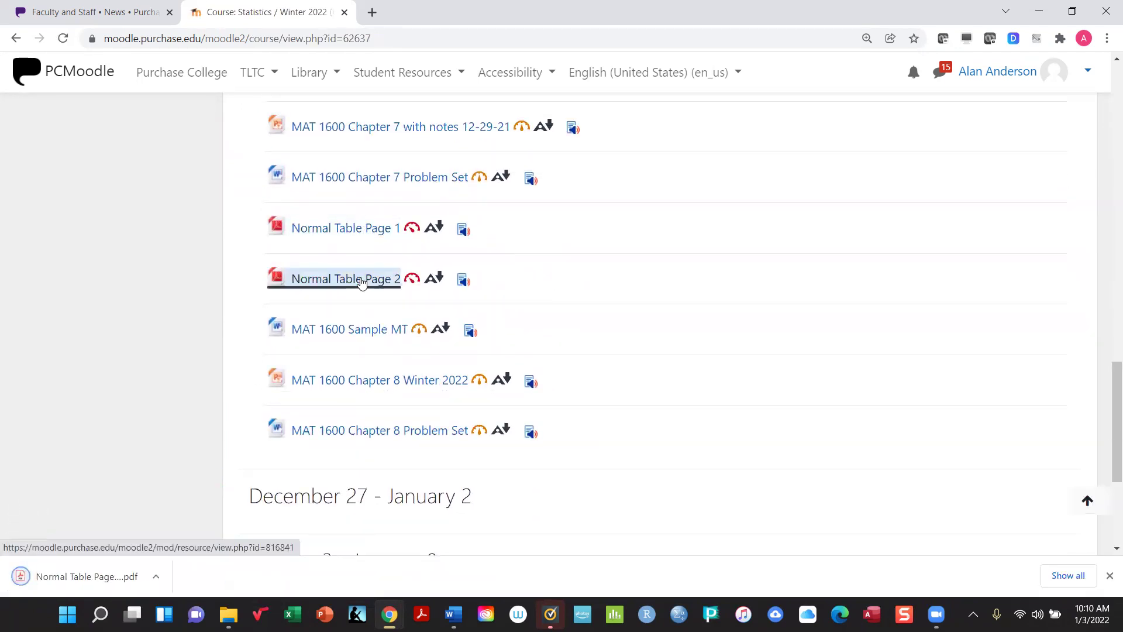
Download the MAT 1600 Chapter 8 Winter 2022 presentation and open it for editing in PowerPoint
click(437, 384)
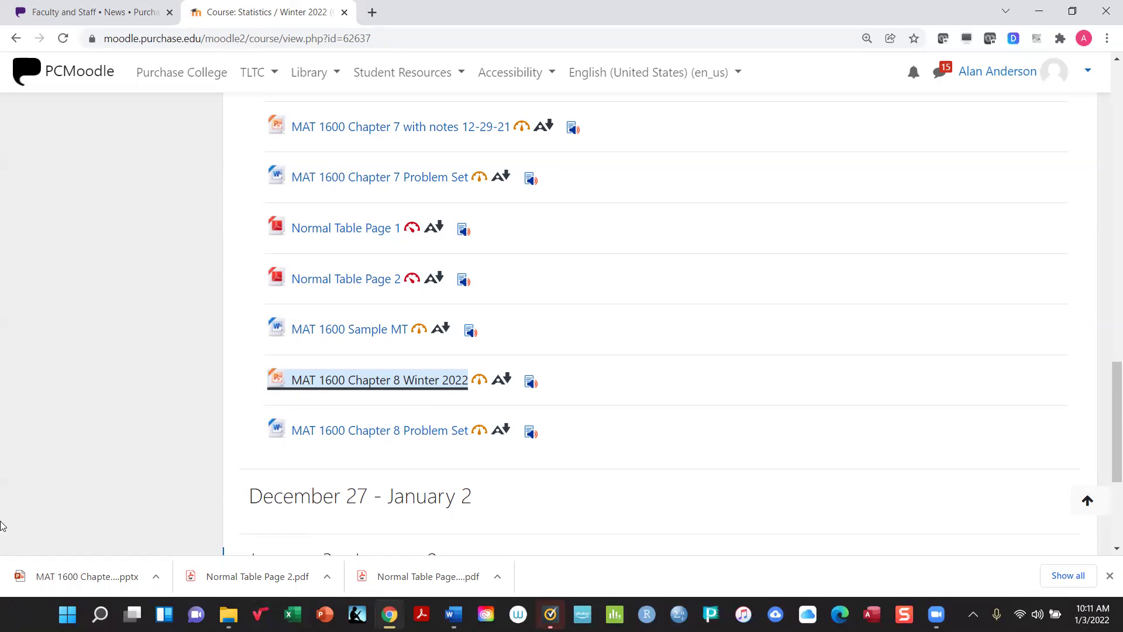
click(94, 580)
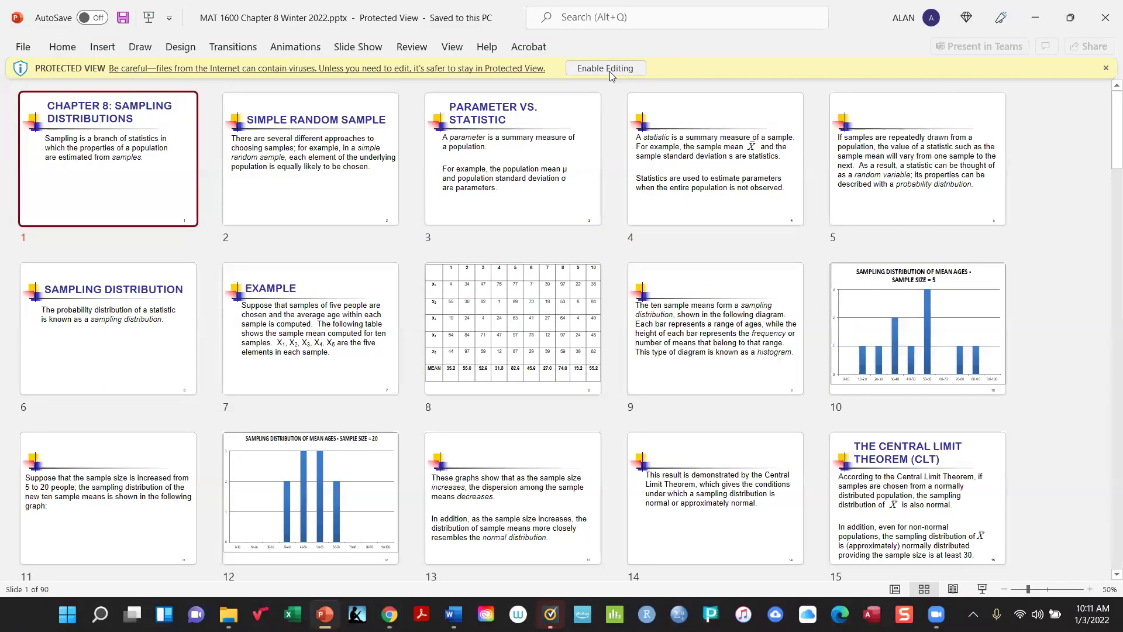
click(602, 67)
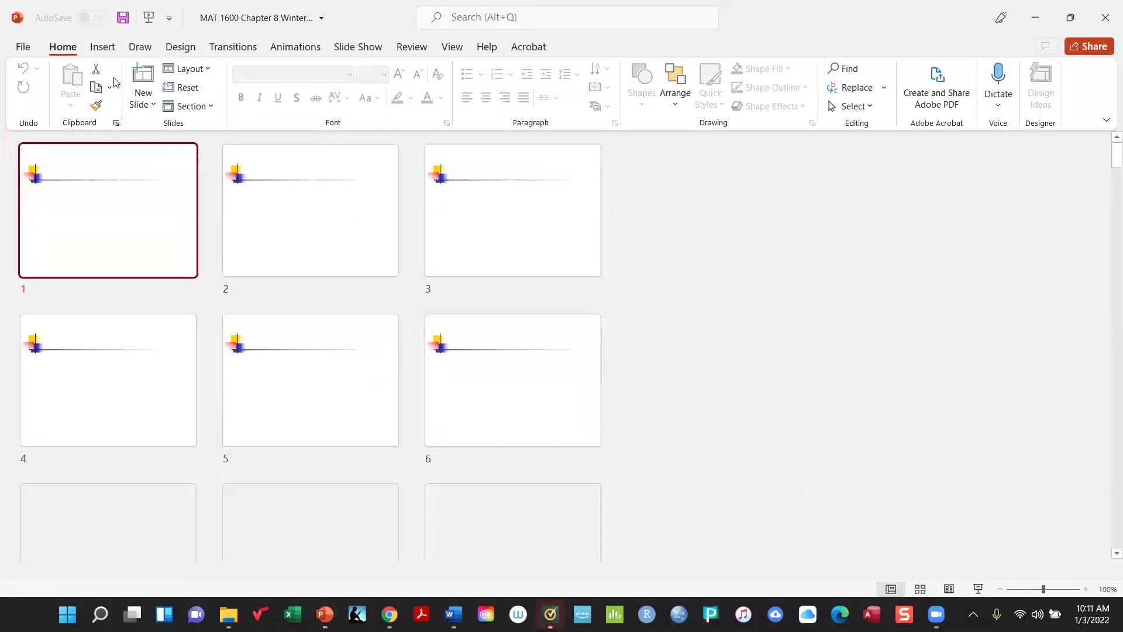
Start saving a copy of the presentation in the USB drive's Winter 2021-2022 > MAT 1600 - Statistics 1 > MAT 1600 NOTES > Chapter 8 - Sampling Distributions folder
click(22, 47)
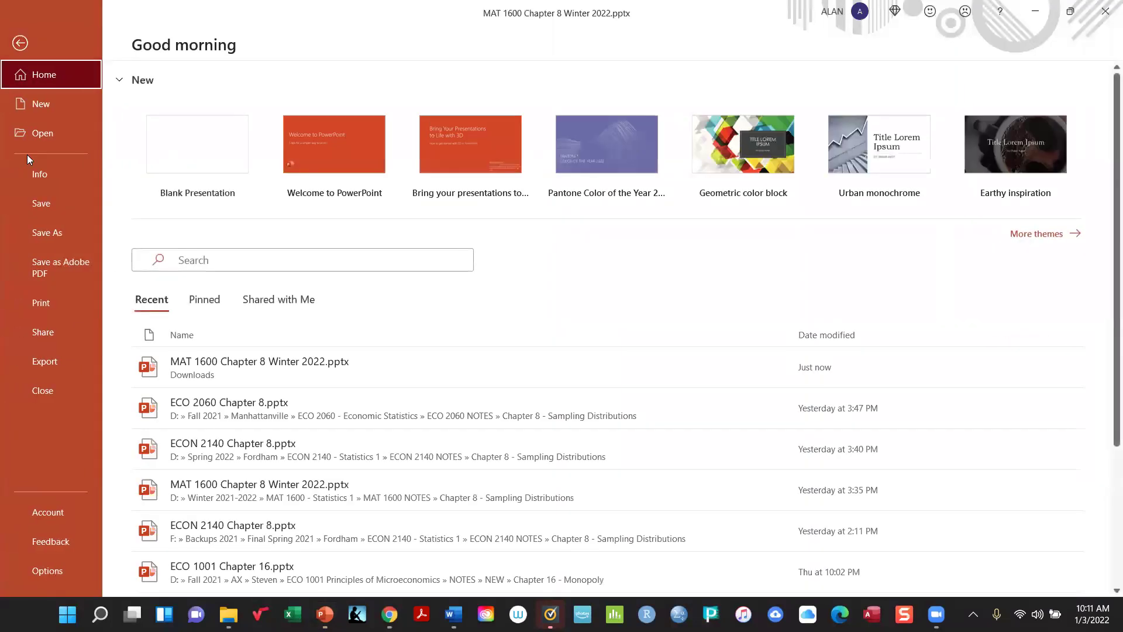
click(55, 232)
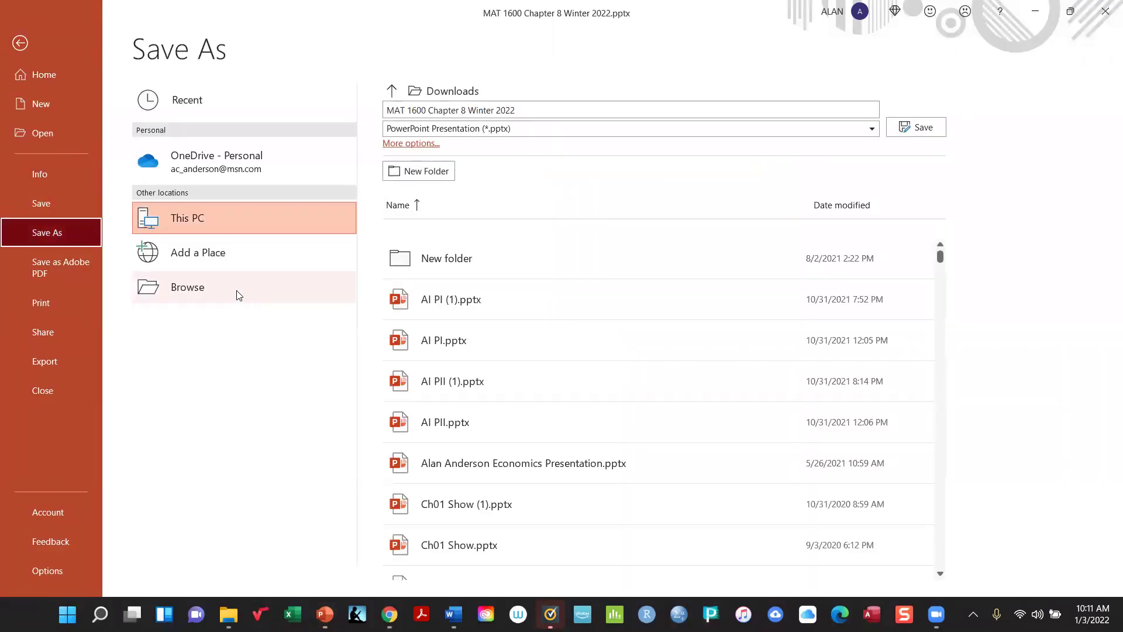
click(201, 298)
click(201, 298)
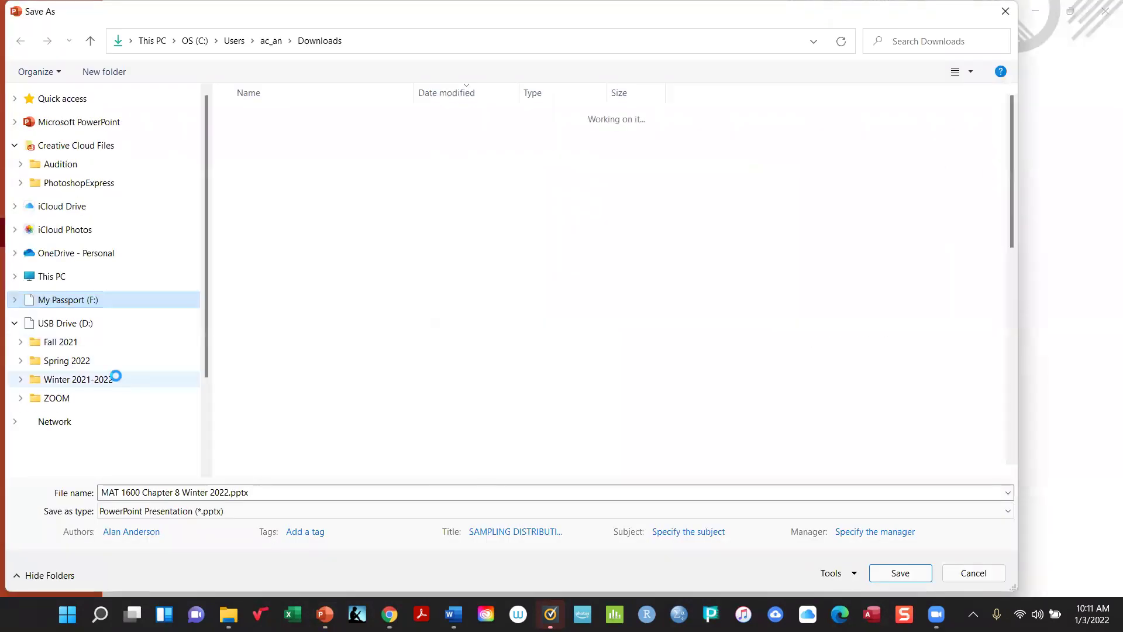
scroll(115, 402, down, 3)
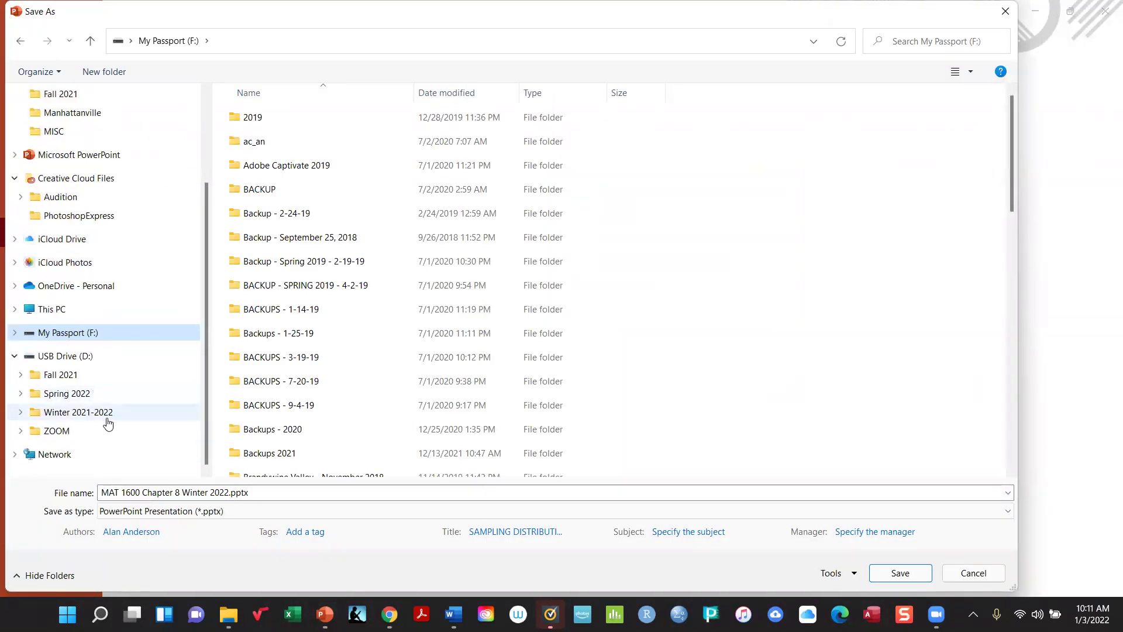
click(107, 412)
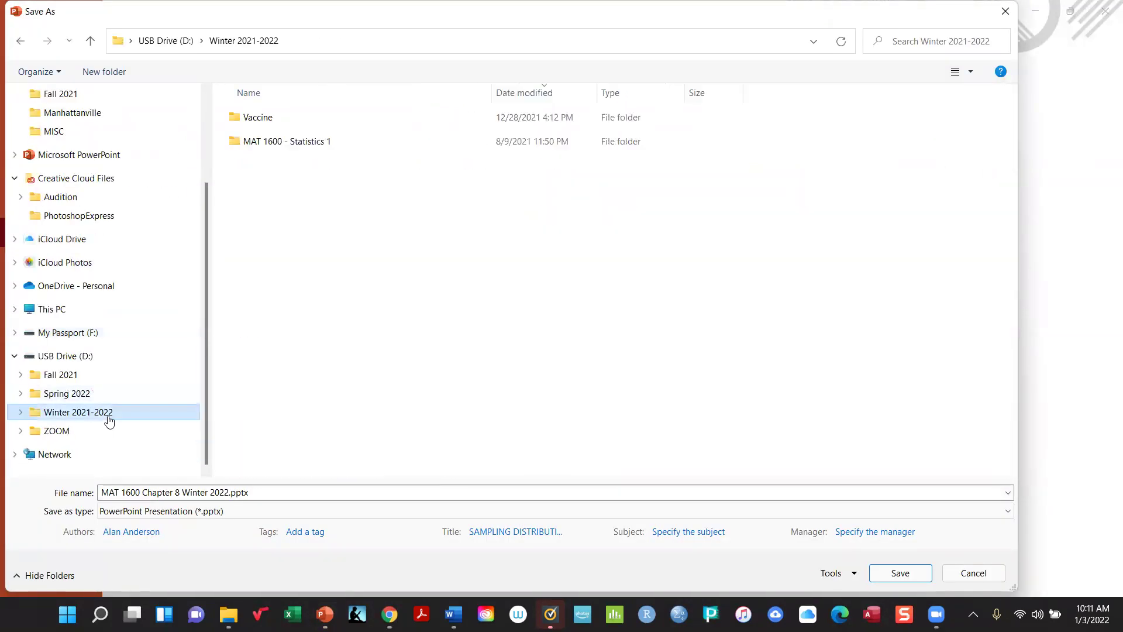
double_click(304, 143)
double_click(306, 120)
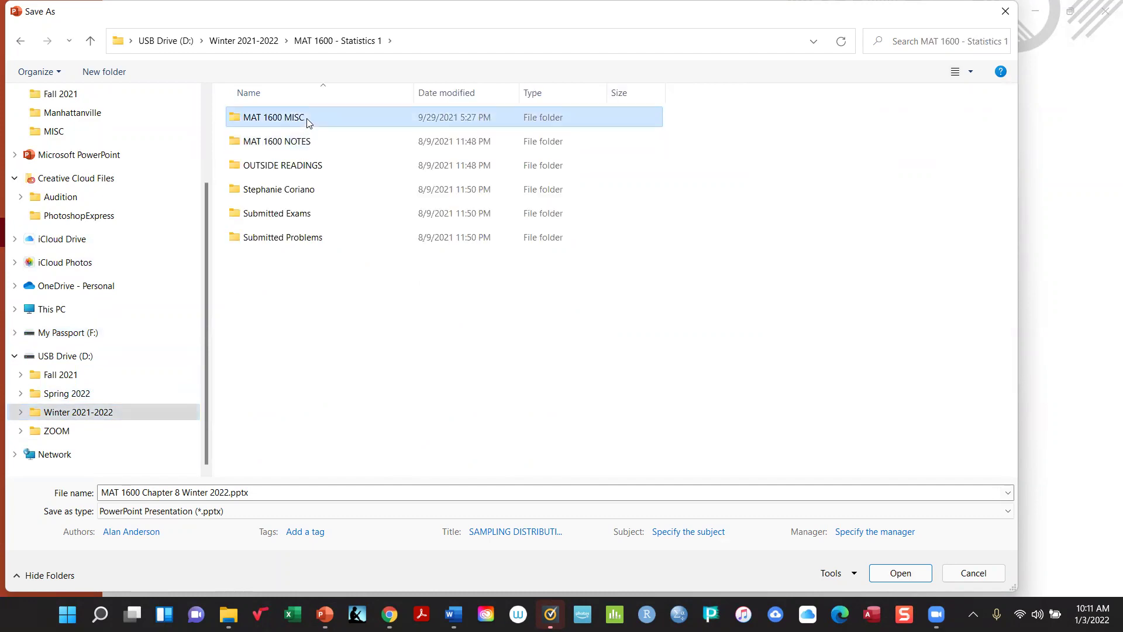
click(21, 41)
double_click(287, 146)
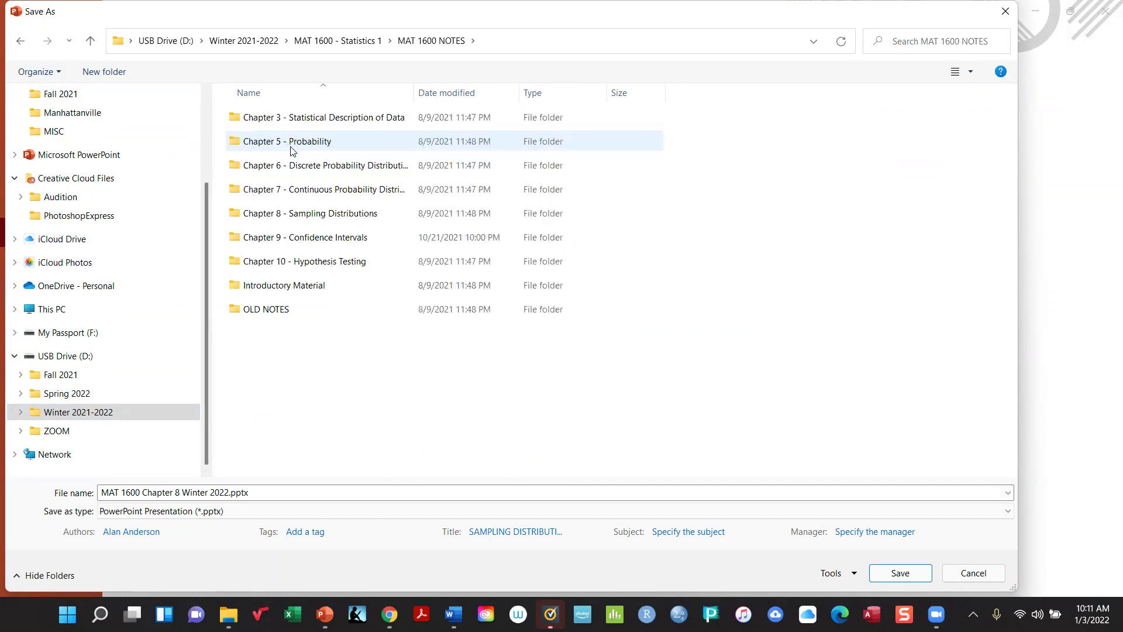
click(322, 217)
double_click(322, 217)
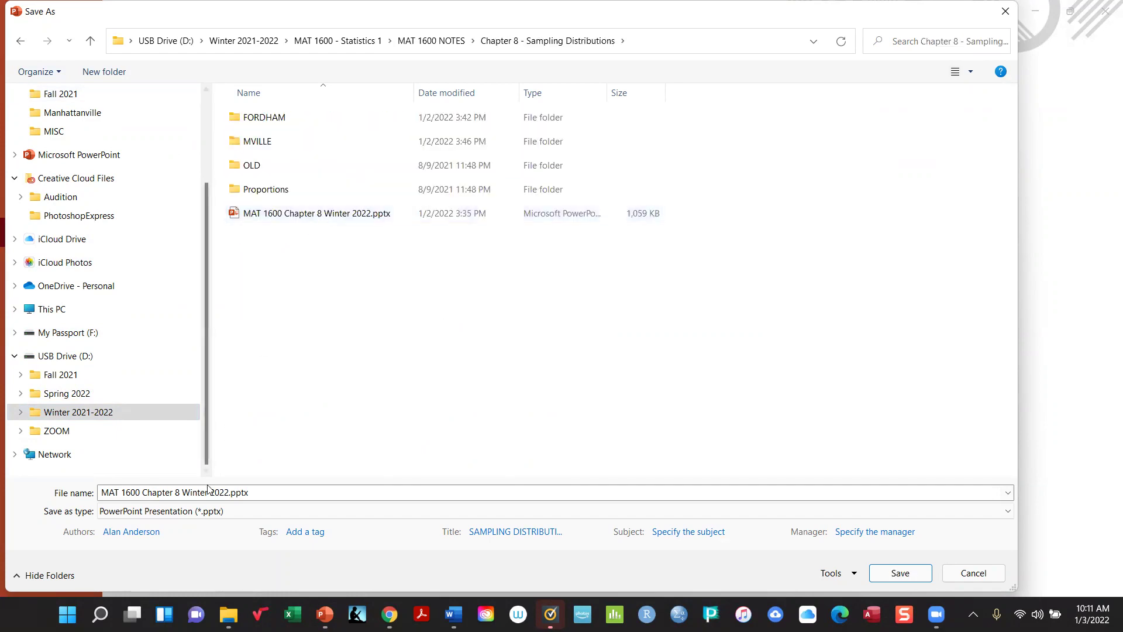
Save the copy as "MAT 1600 Chapter 8 Winter 2022 1-3-22.pptx" and open its first slide in the normal editing view
triple_click(228, 492)
click(228, 493)
text(1-3-21)
key(BackSpace)
text(2)
key(Return)
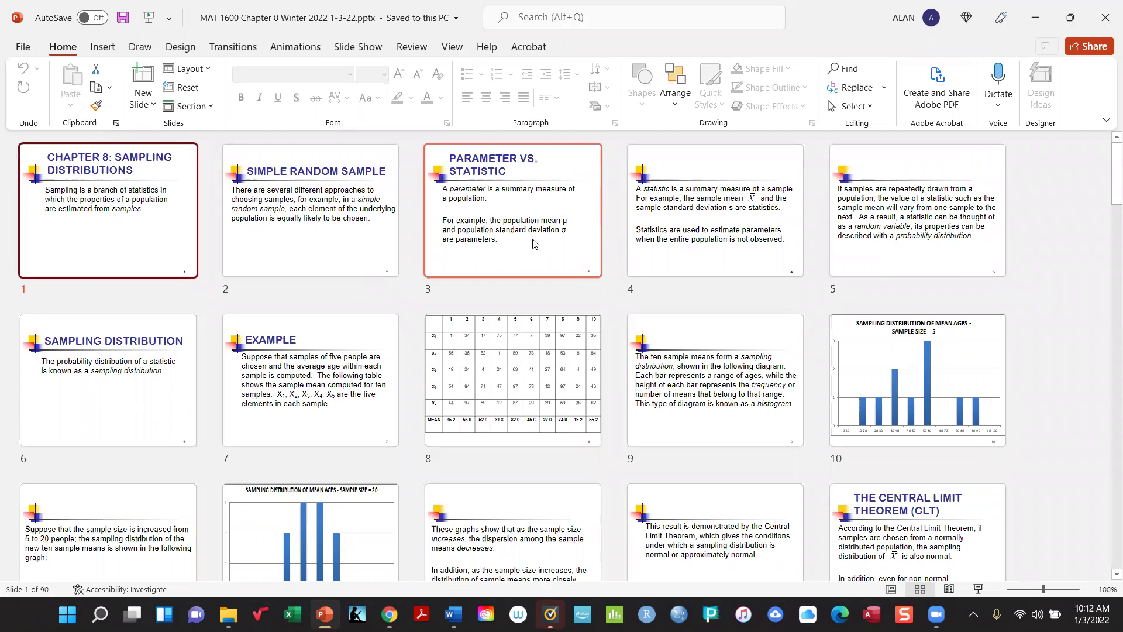
double_click(94, 222)
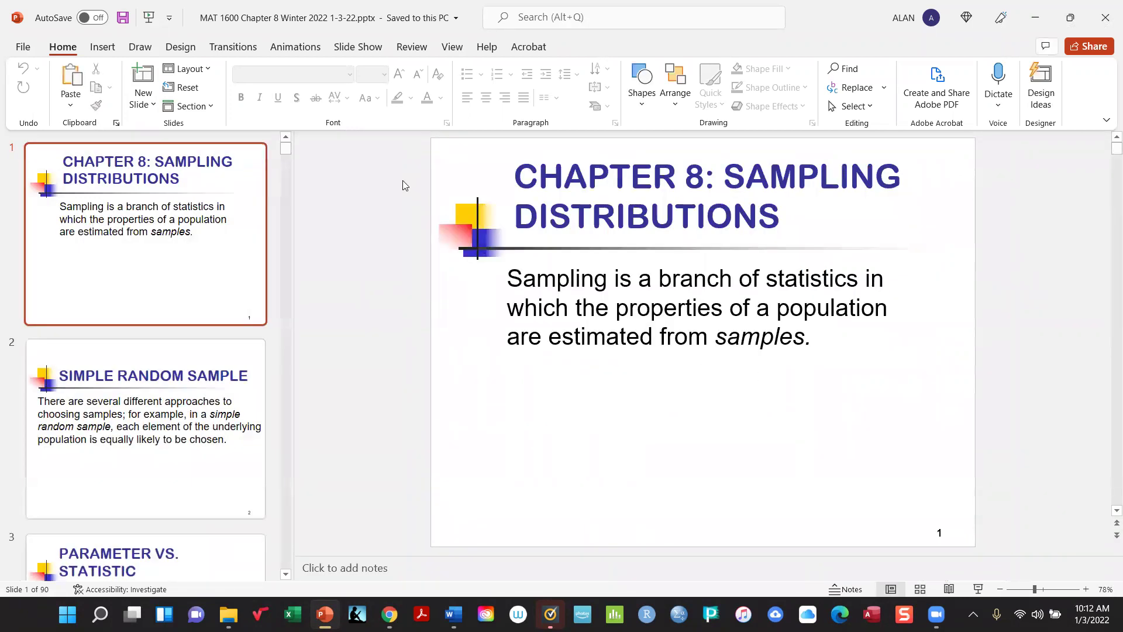